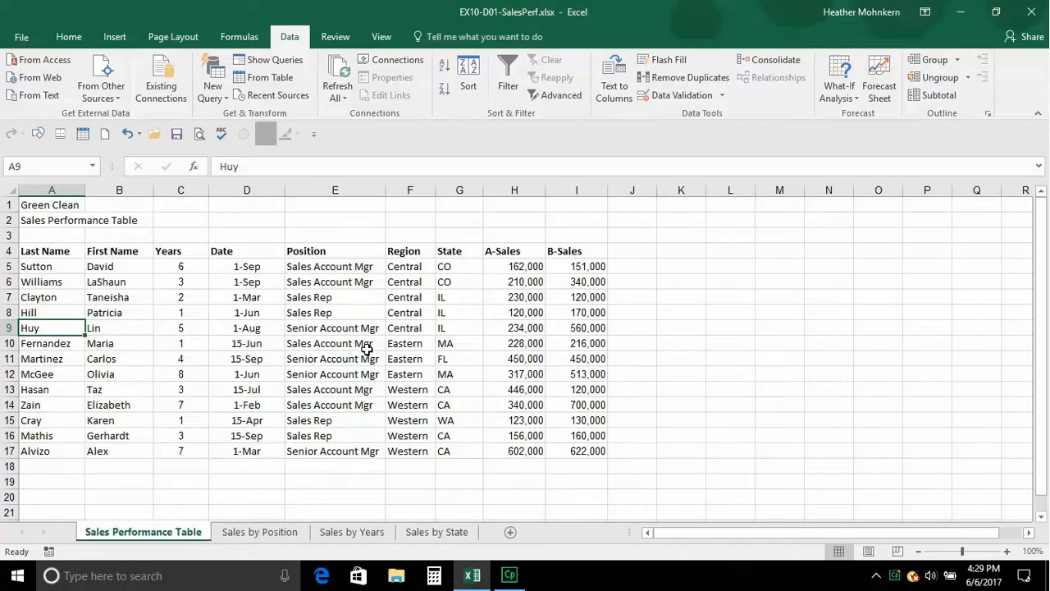
Turn on filtering for the sales performance table's header row.
click(371, 345)
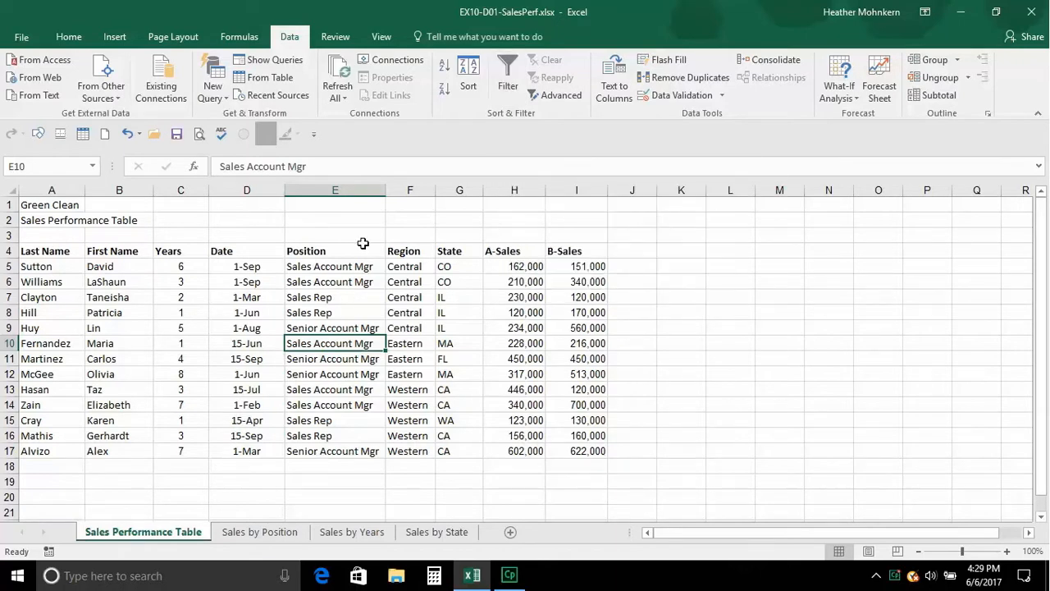
click(507, 61)
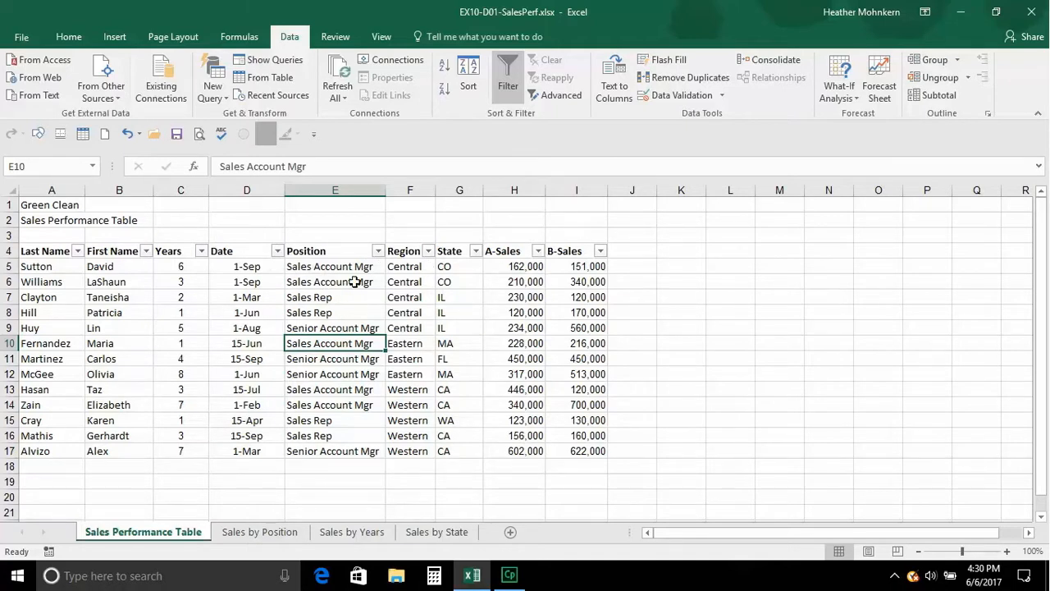
click(511, 78)
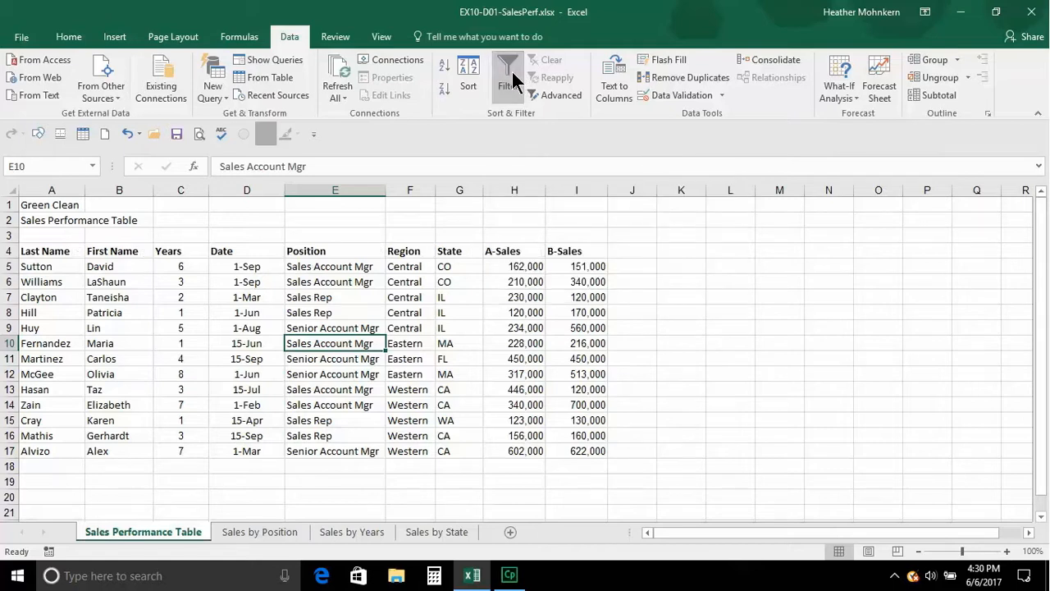
click(510, 78)
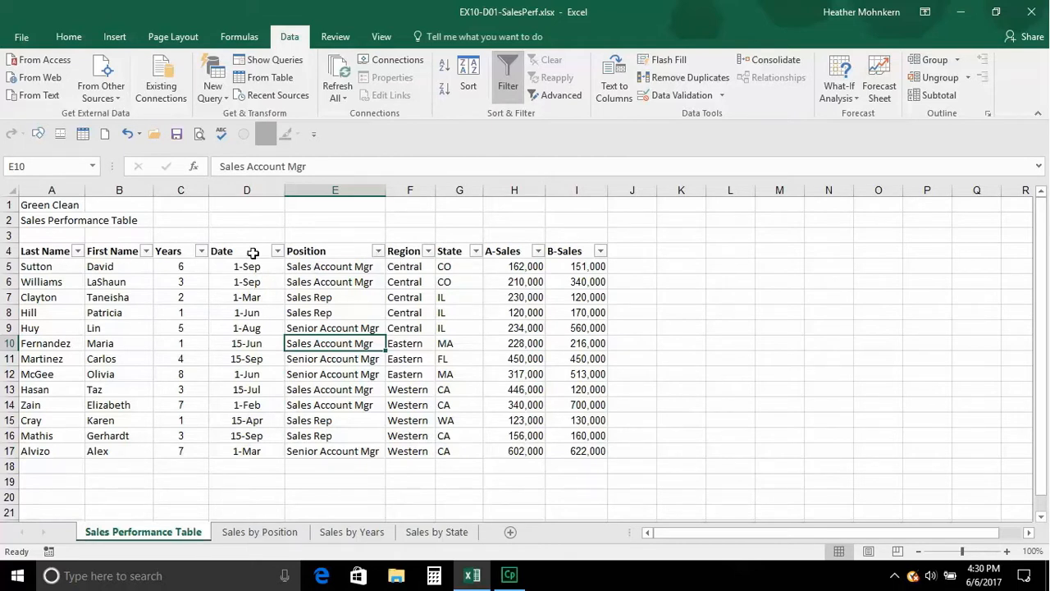
Filter the Region column to show only Central.
click(429, 252)
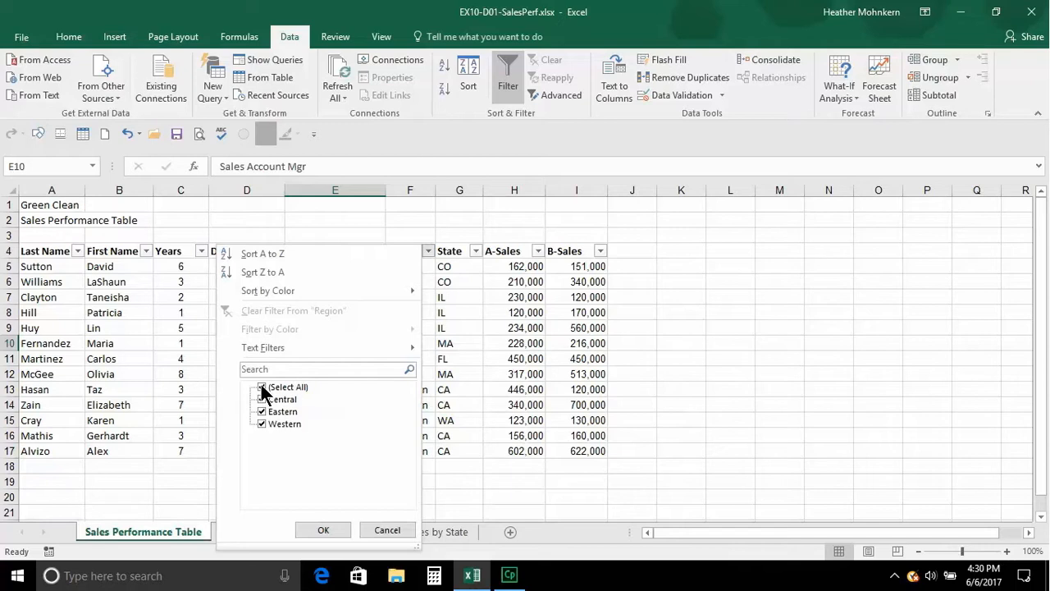
click(261, 386)
click(263, 398)
click(322, 532)
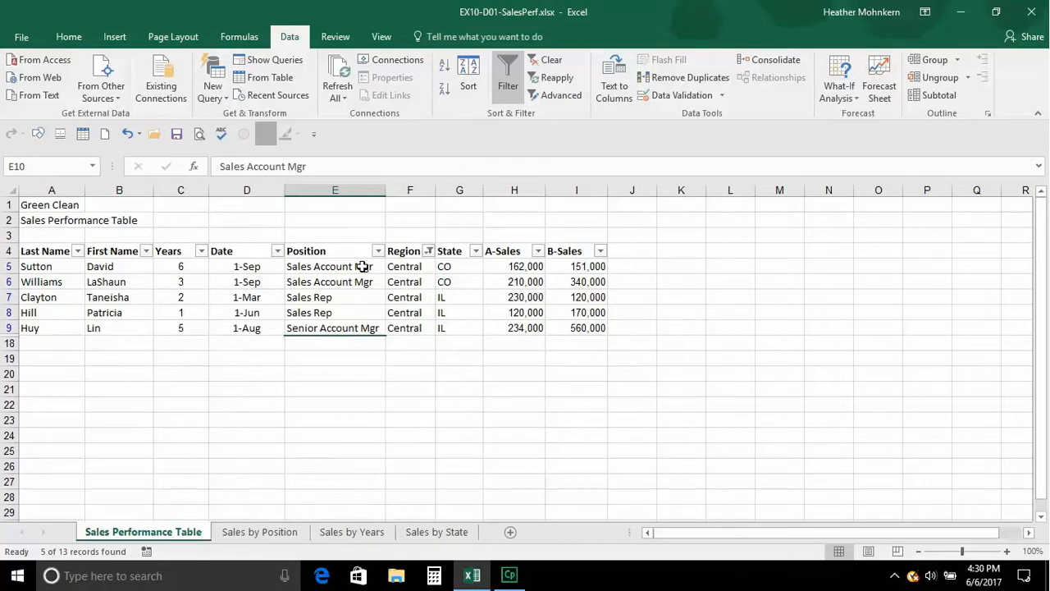
Reselect all regions in the Region column's filter.
click(429, 251)
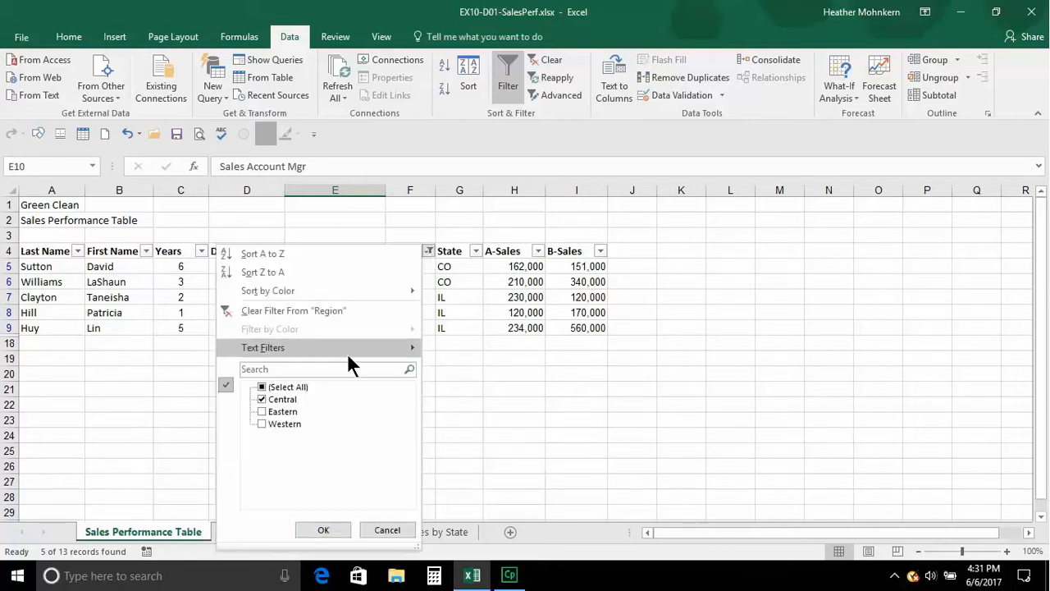
click(262, 386)
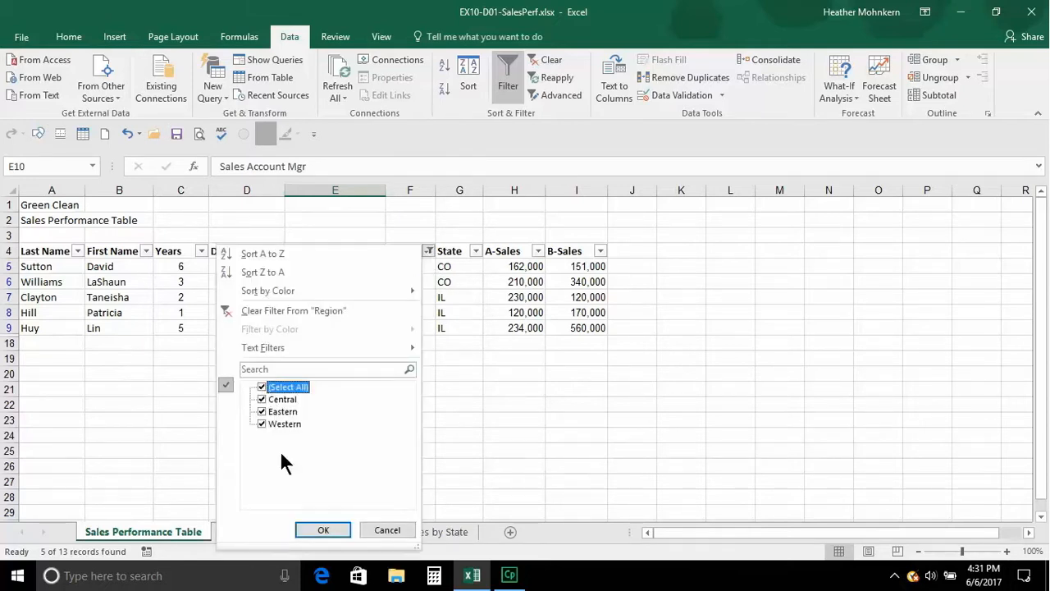
click(323, 530)
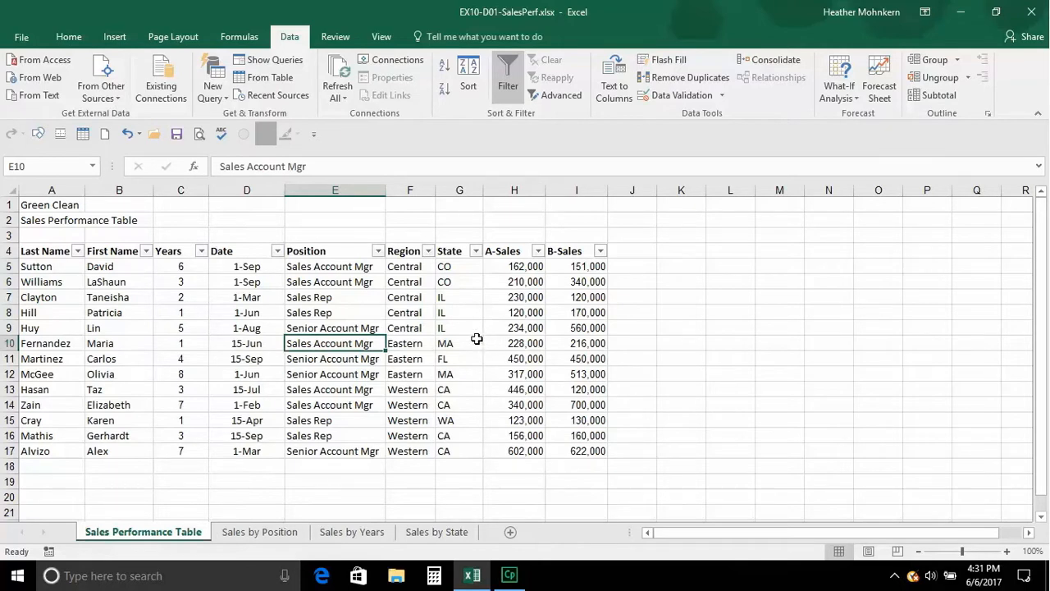
Filter the Region column to show only Central and Eastern.
click(428, 251)
click(262, 386)
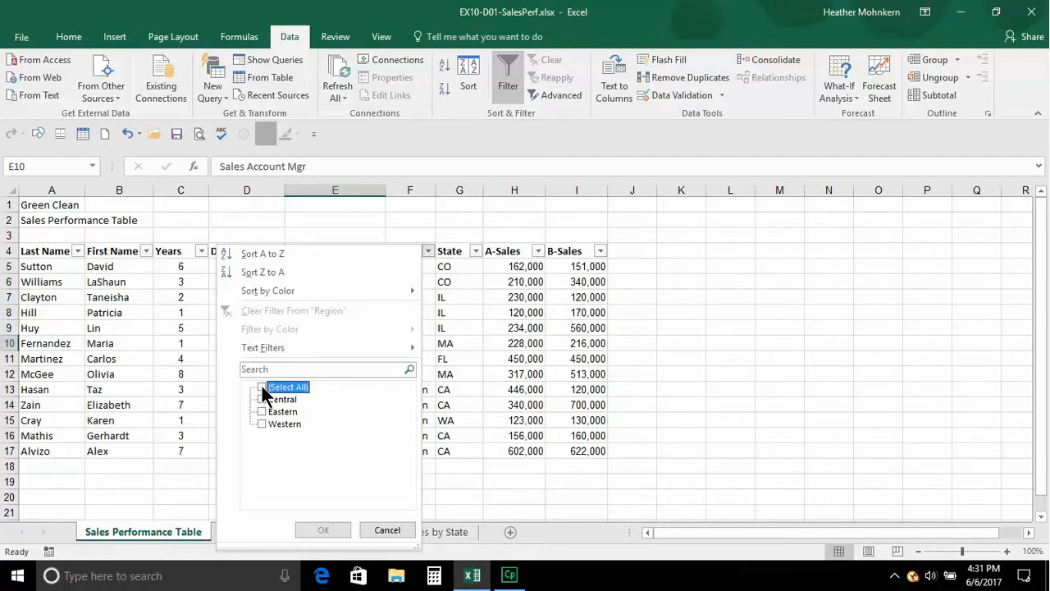
click(262, 400)
click(262, 411)
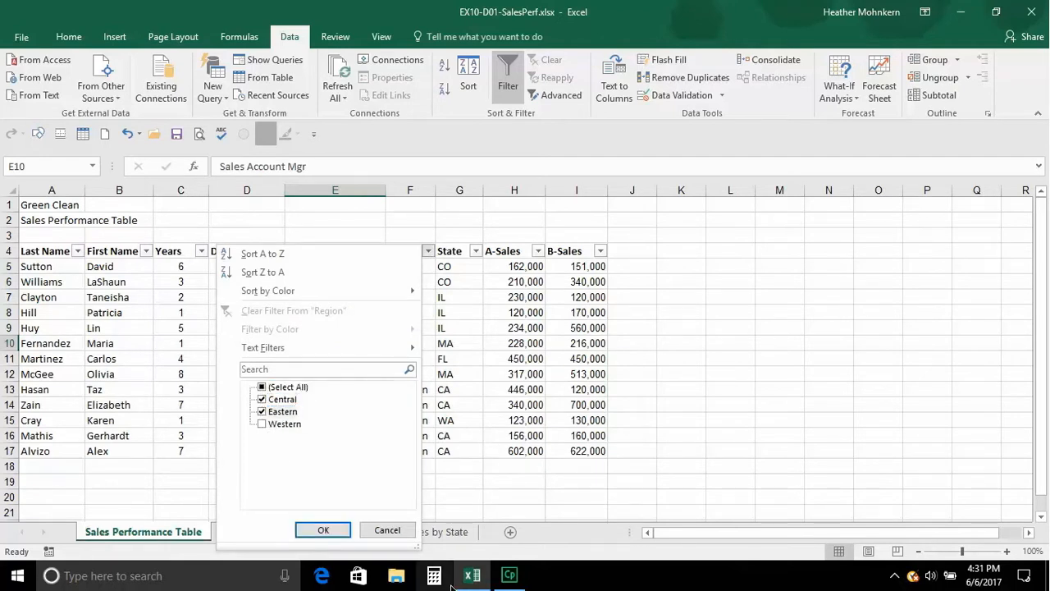
click(334, 524)
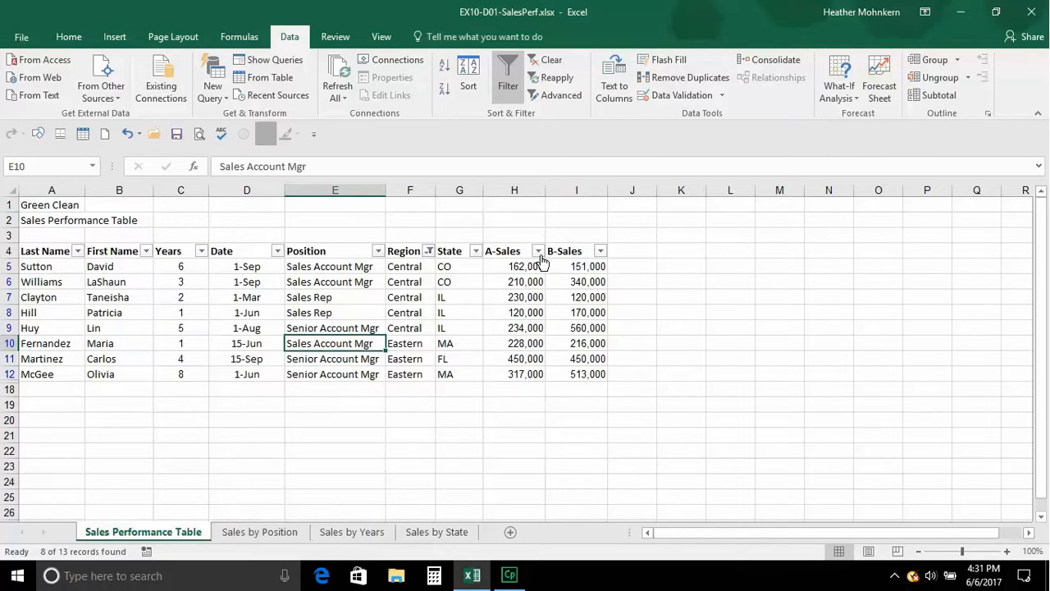
Narrow the Position column to Senior Account Mgr, and clear all filters from the table.
click(378, 251)
click(213, 388)
click(212, 385)
click(212, 424)
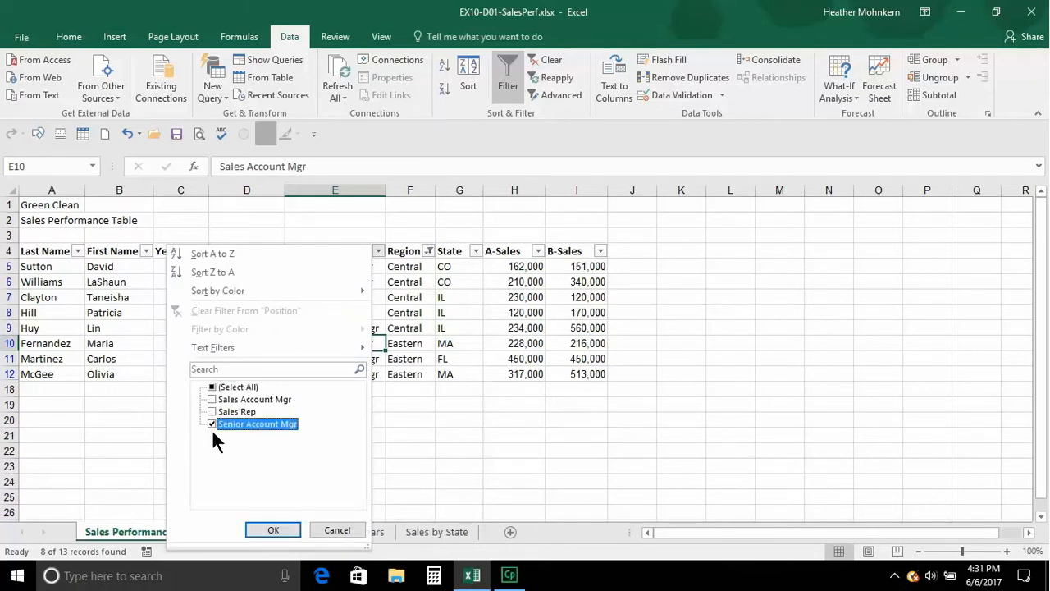
click(262, 529)
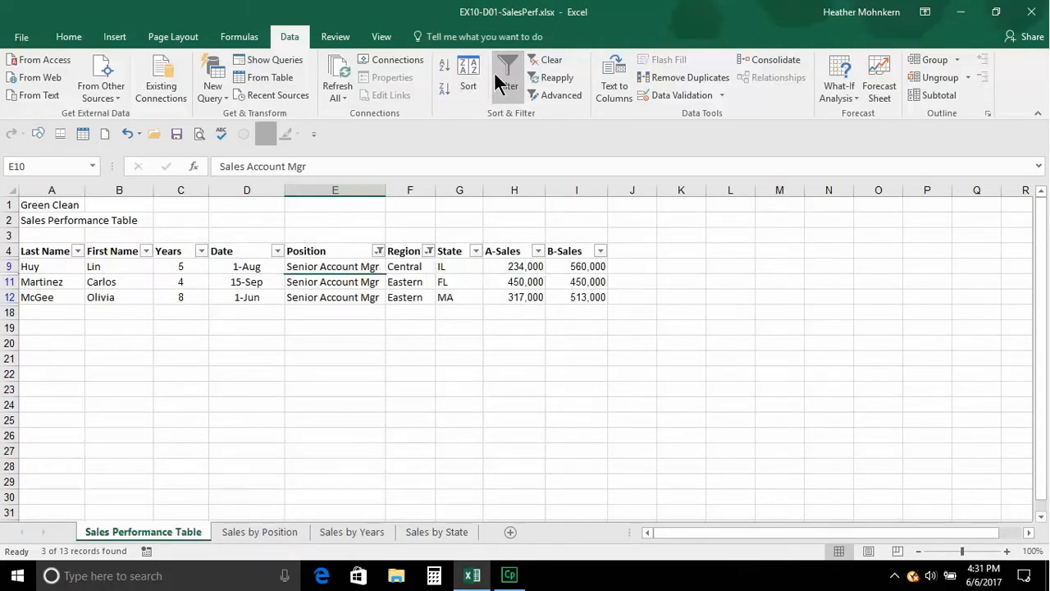
click(549, 61)
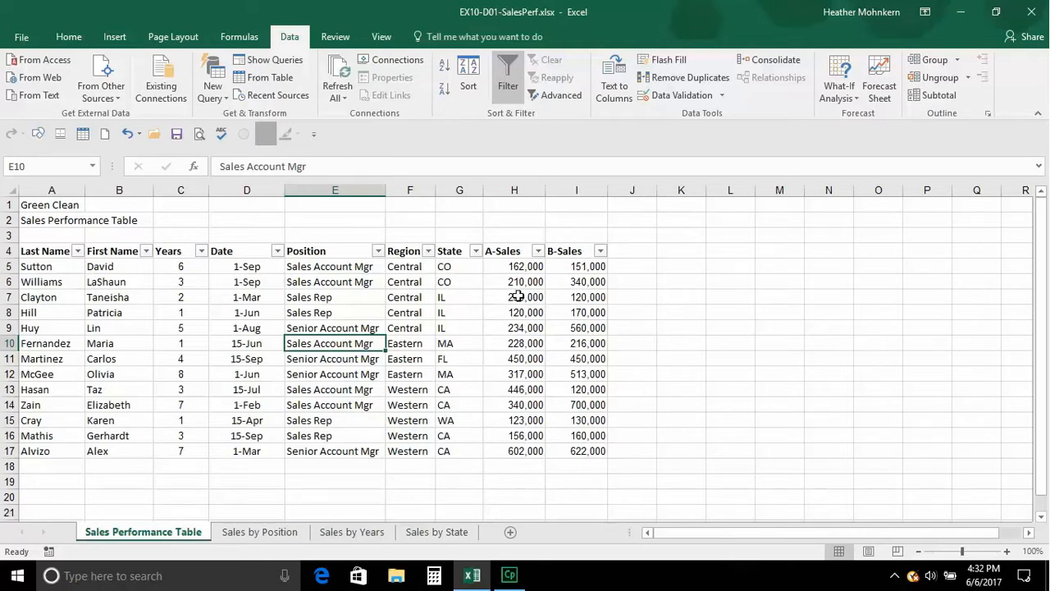
Filter A-Sales with a Greater Than condition of 200000, and clear the filter again.
click(538, 251)
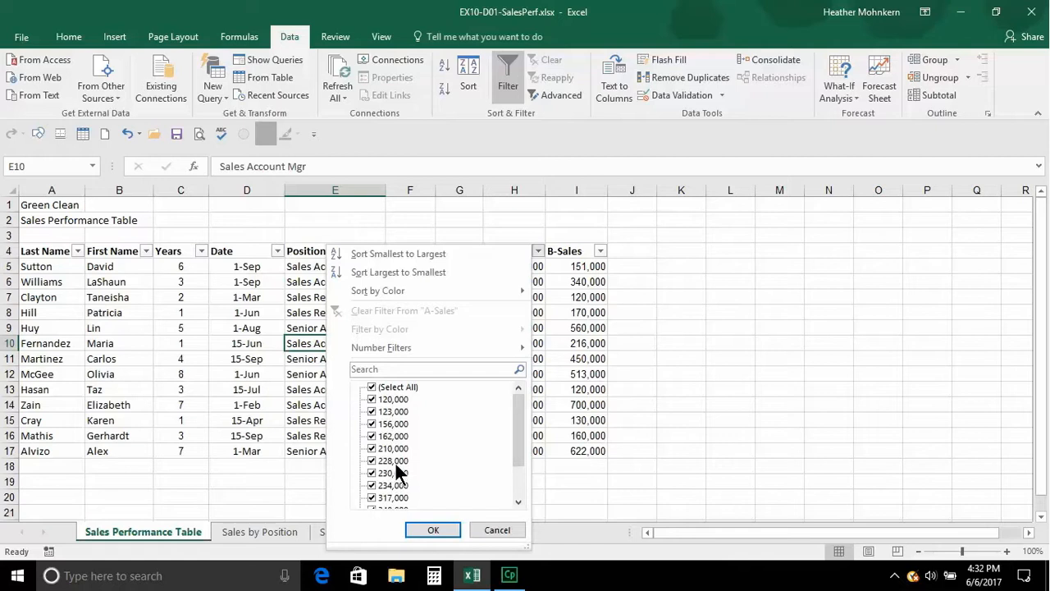
mouse_move(385, 349)
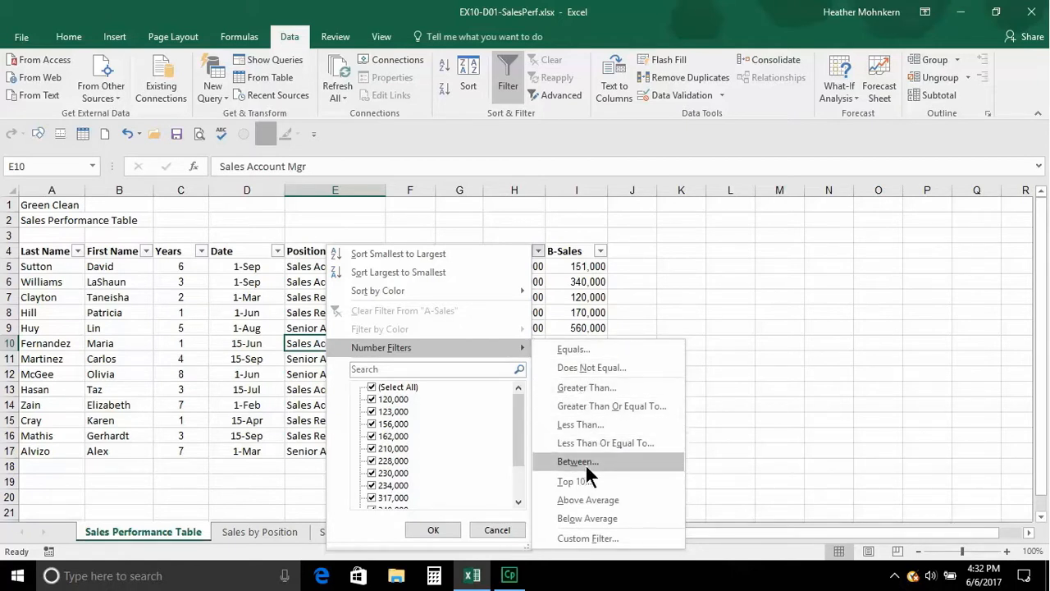
click(578, 386)
text(200000)
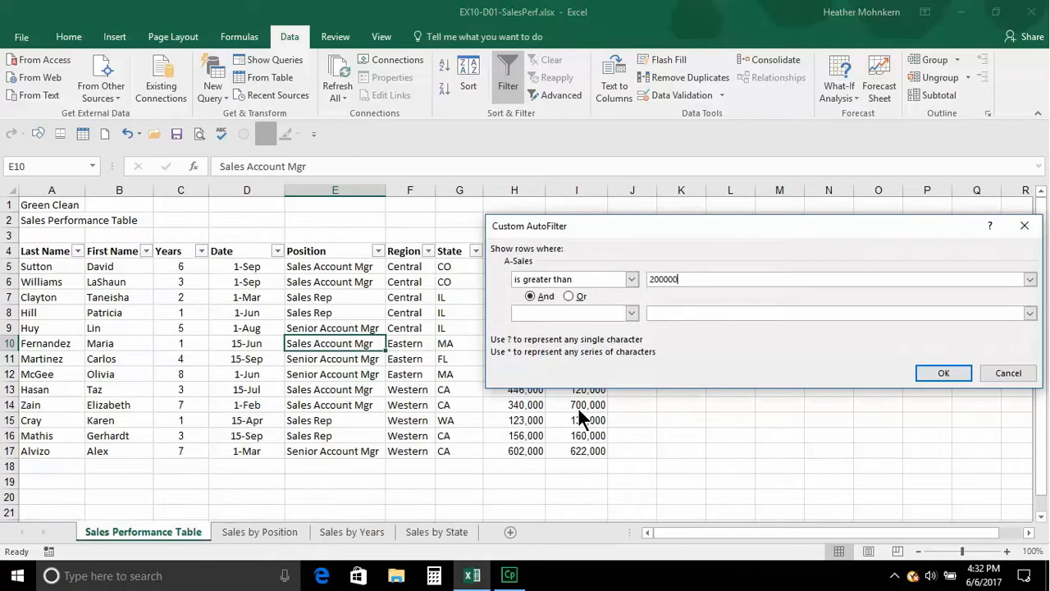
click(945, 373)
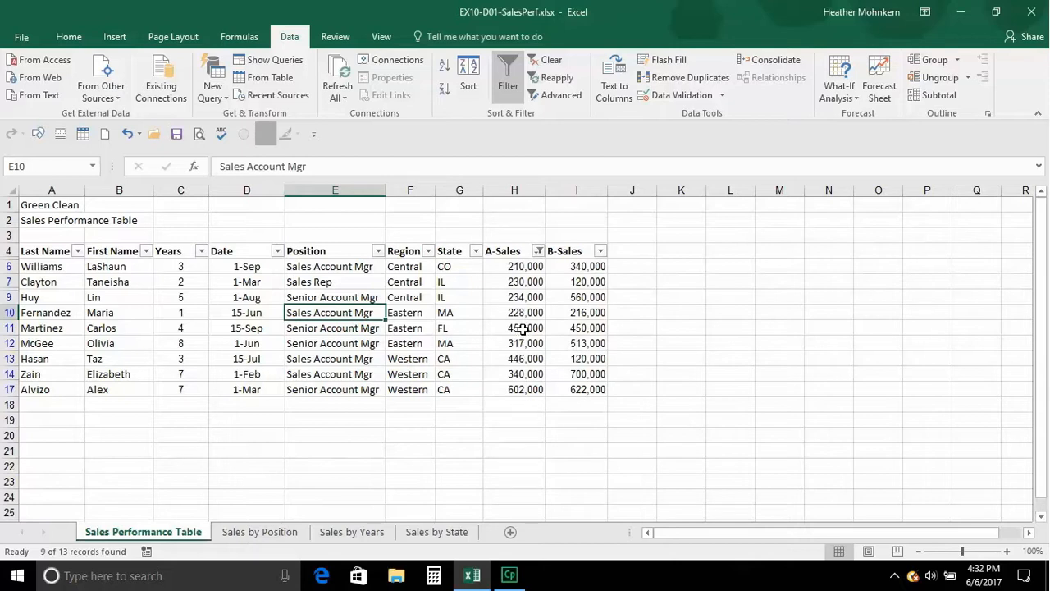
click(548, 62)
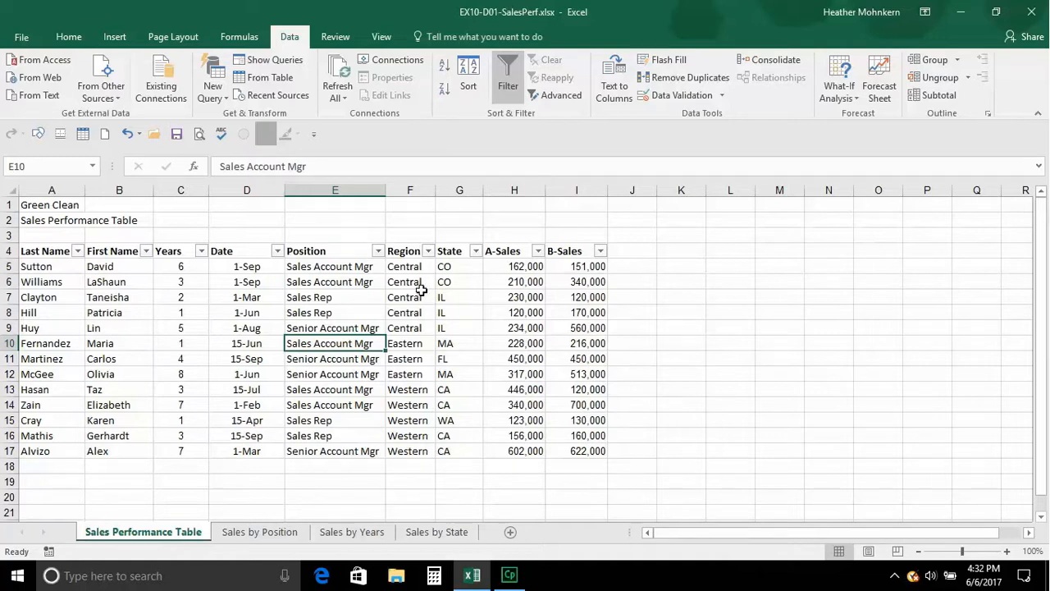
Limit the table to the Central and Eastern regions using the Region column's filter.
click(428, 252)
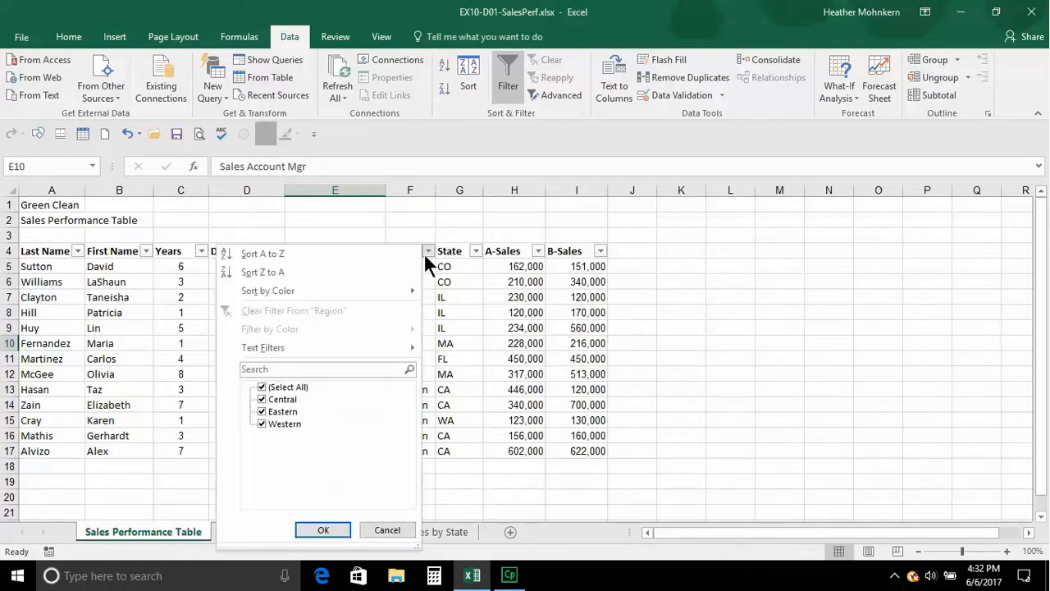
click(262, 386)
click(261, 396)
click(261, 408)
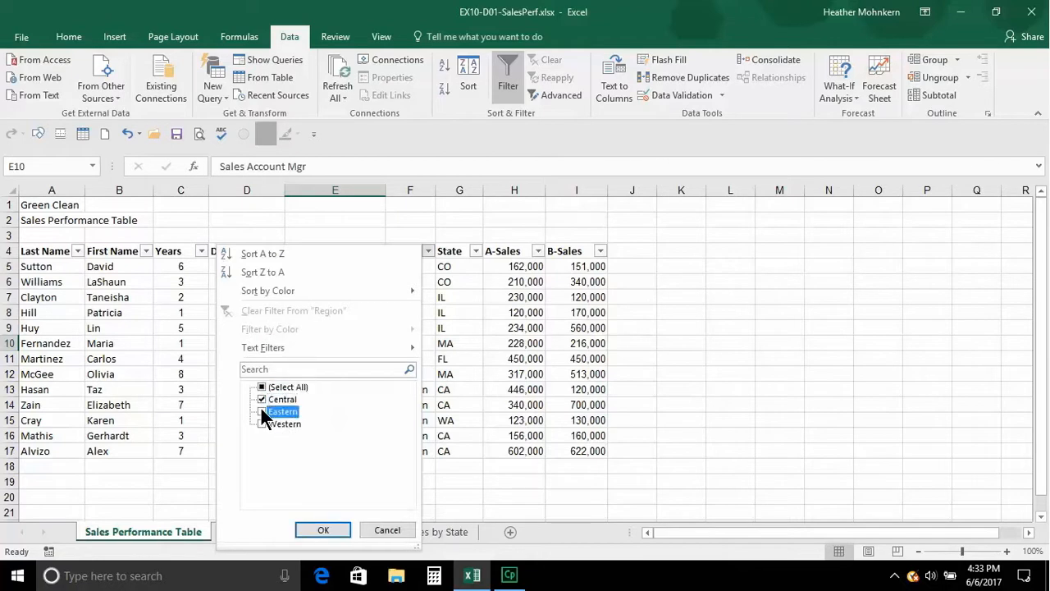
click(318, 527)
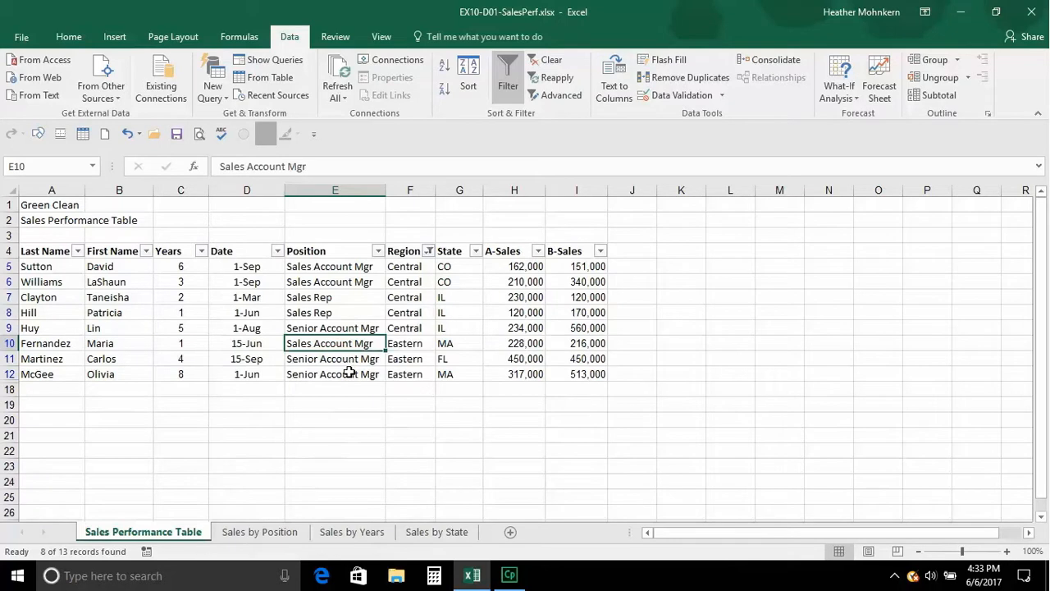
Filter the Position column to show only Senior Account Mgr.
click(377, 250)
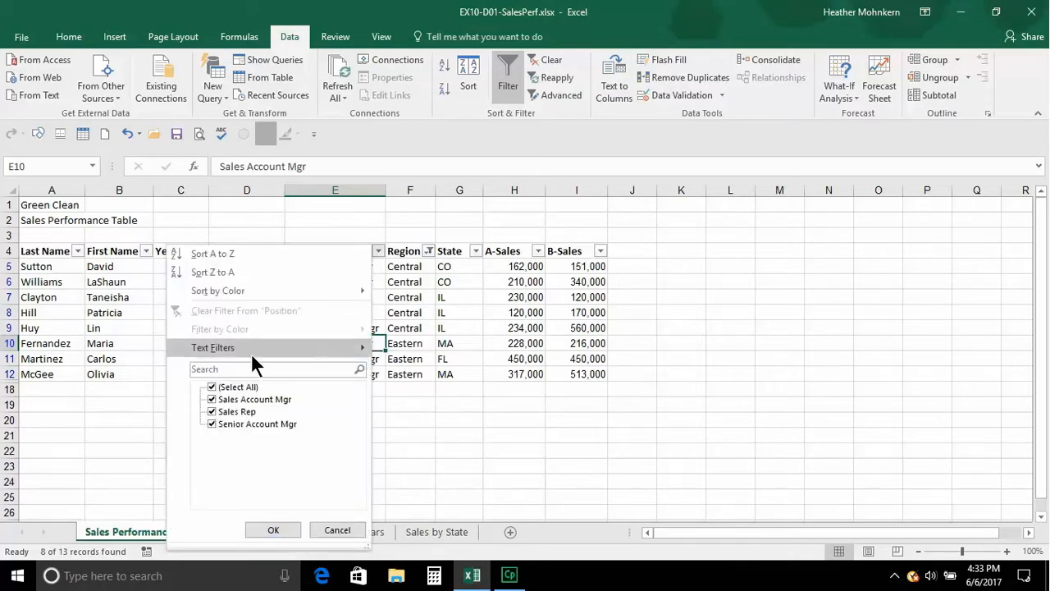
click(211, 386)
click(211, 423)
click(271, 531)
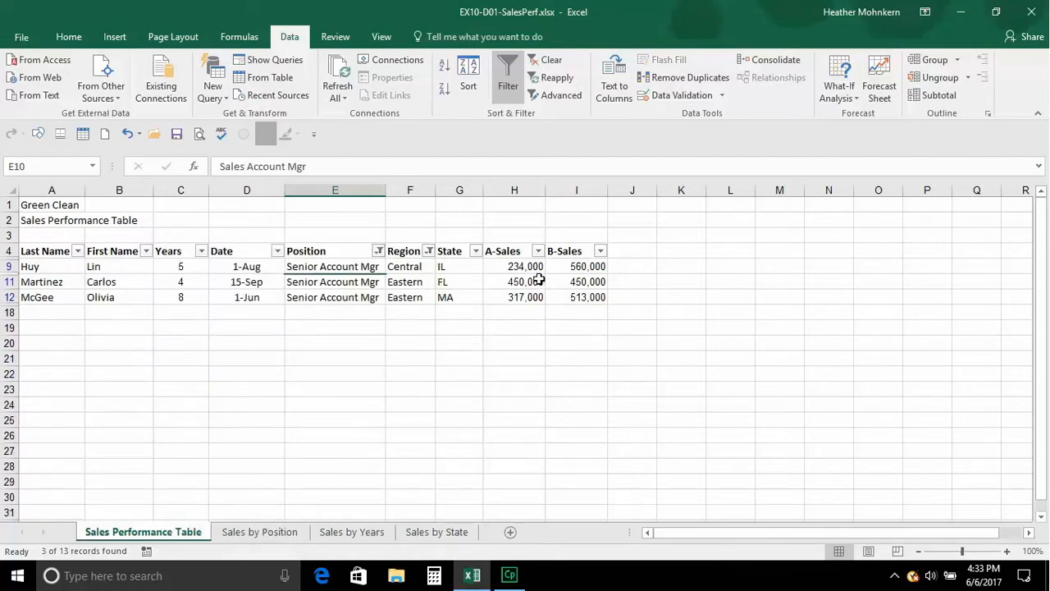
Add a Greater Than number filter of 300000 to the A-Sales column.
click(538, 252)
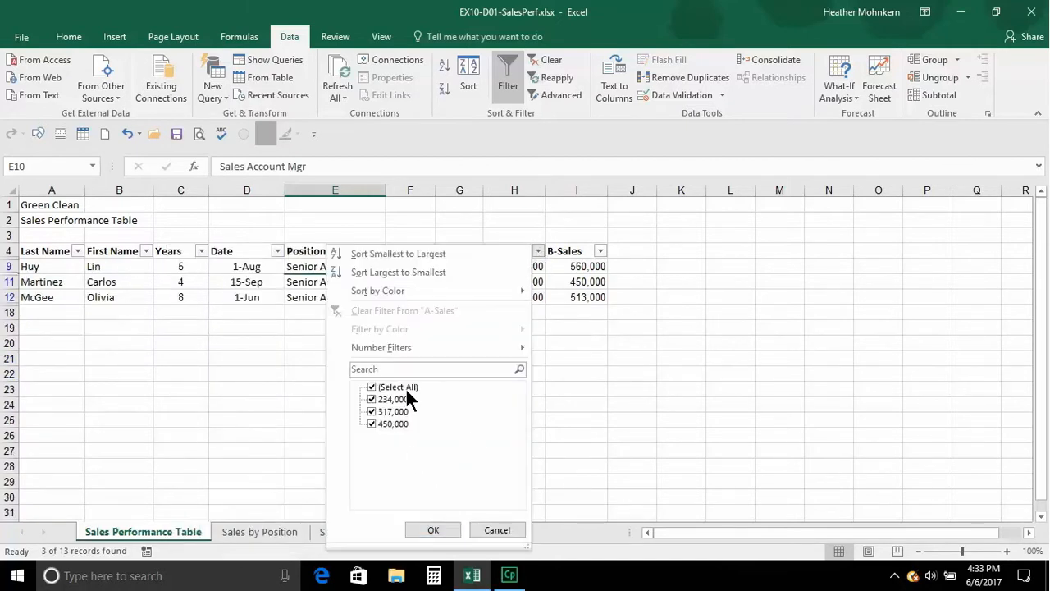
mouse_move(429, 345)
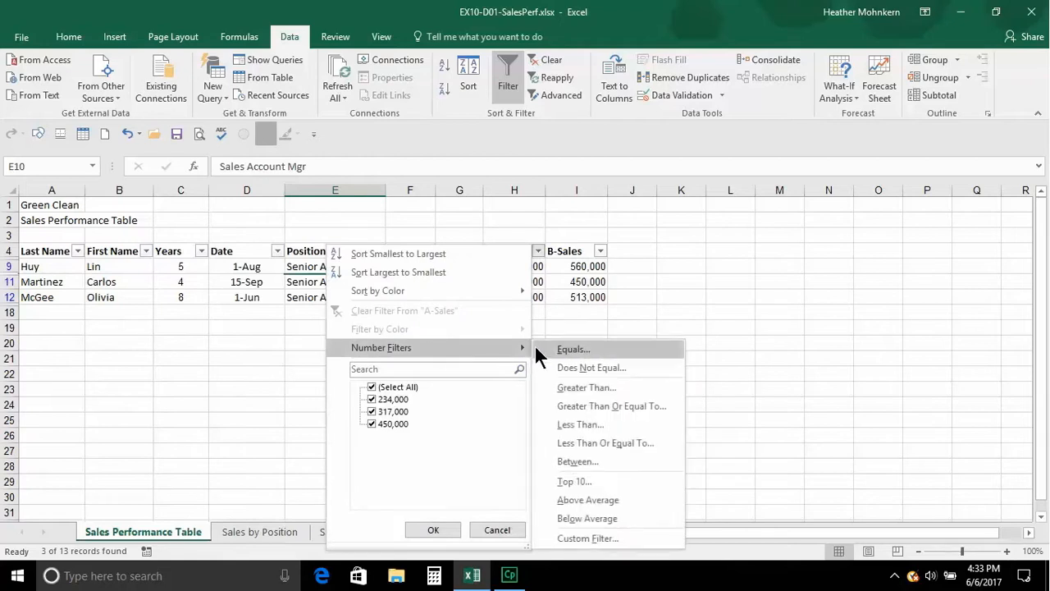
click(576, 386)
text(300000)
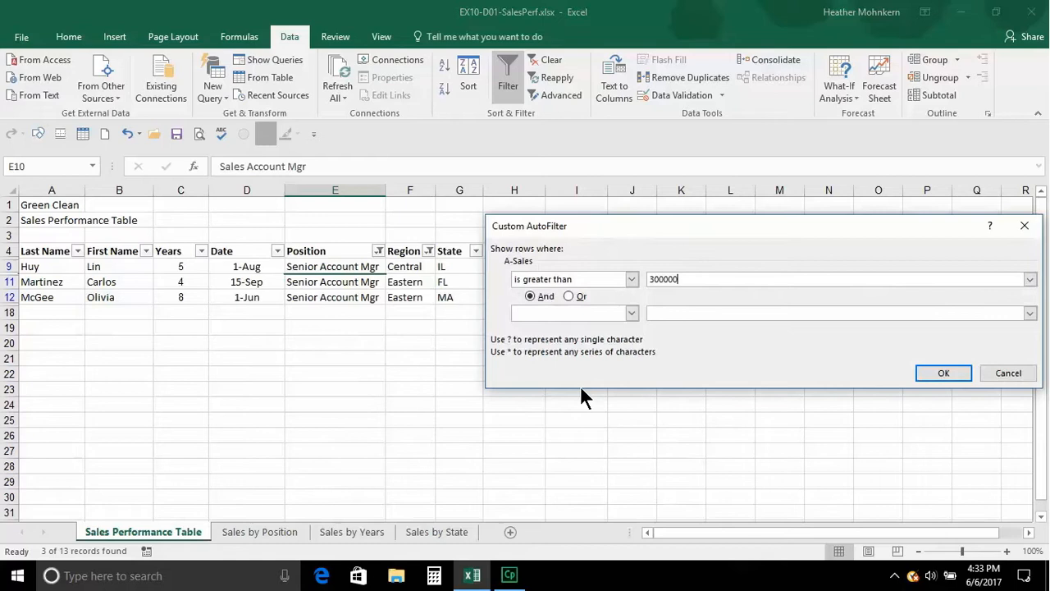
key(Return)
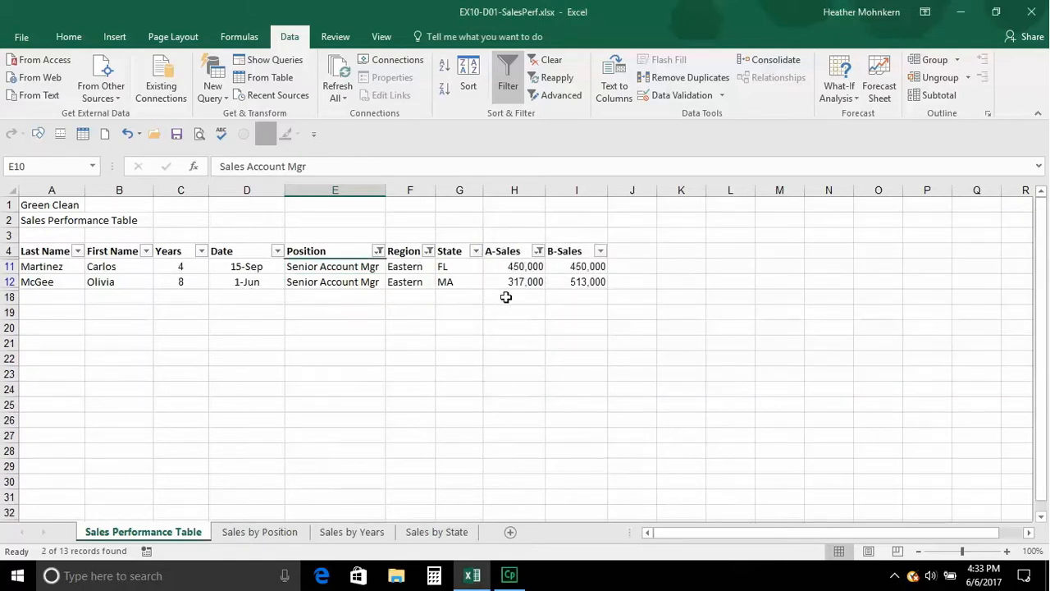
Copy the header row and the filtered rows, and paste them at cell A4 of a new worksheet.
drag(31, 251, 586, 275)
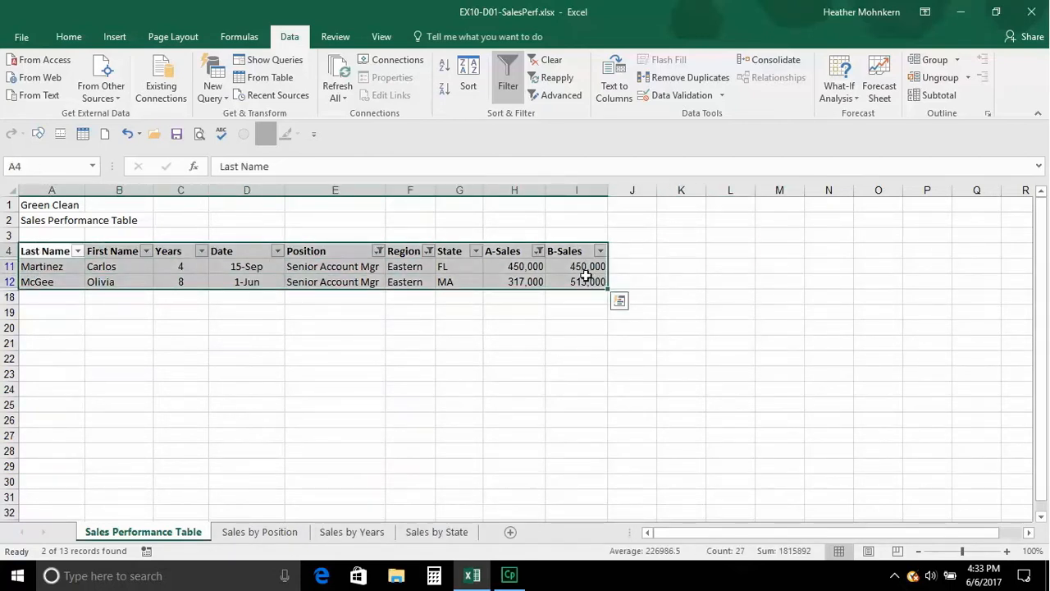
click(620, 300)
right_click(570, 368)
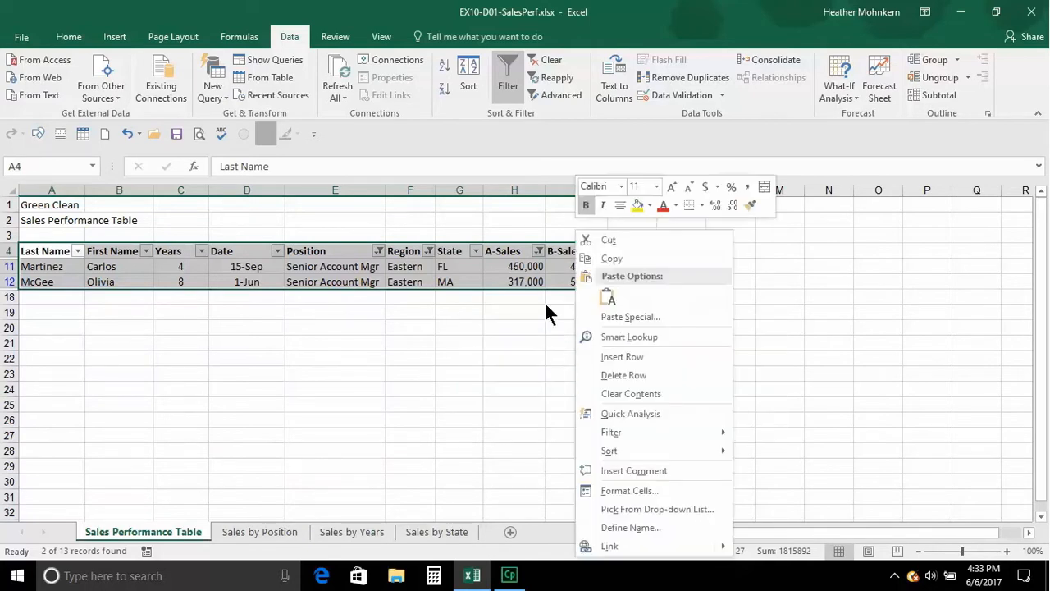
click(611, 258)
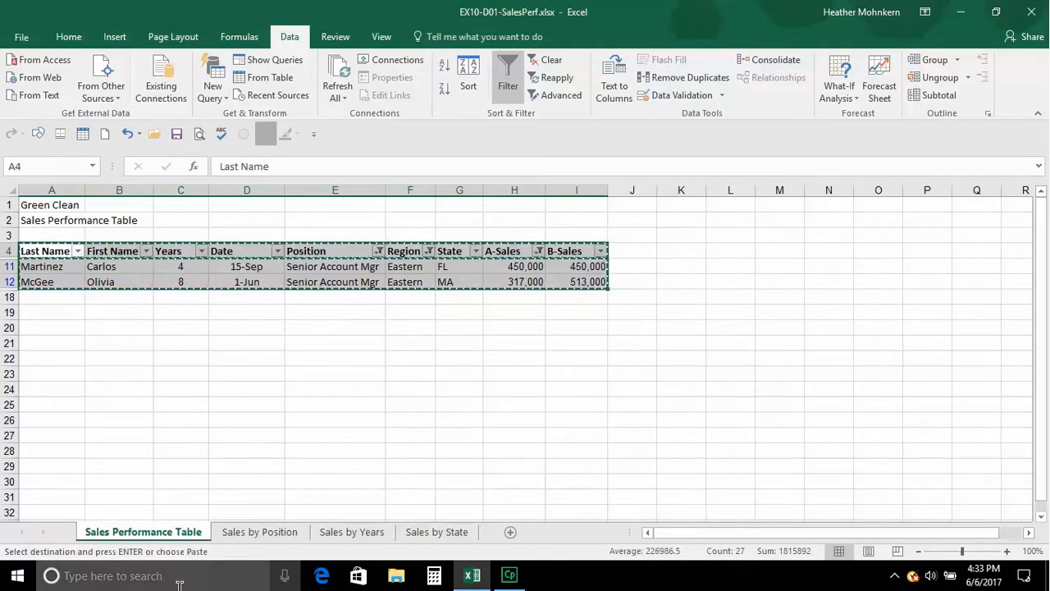
click(510, 532)
click(44, 243)
key(ctrl+v)
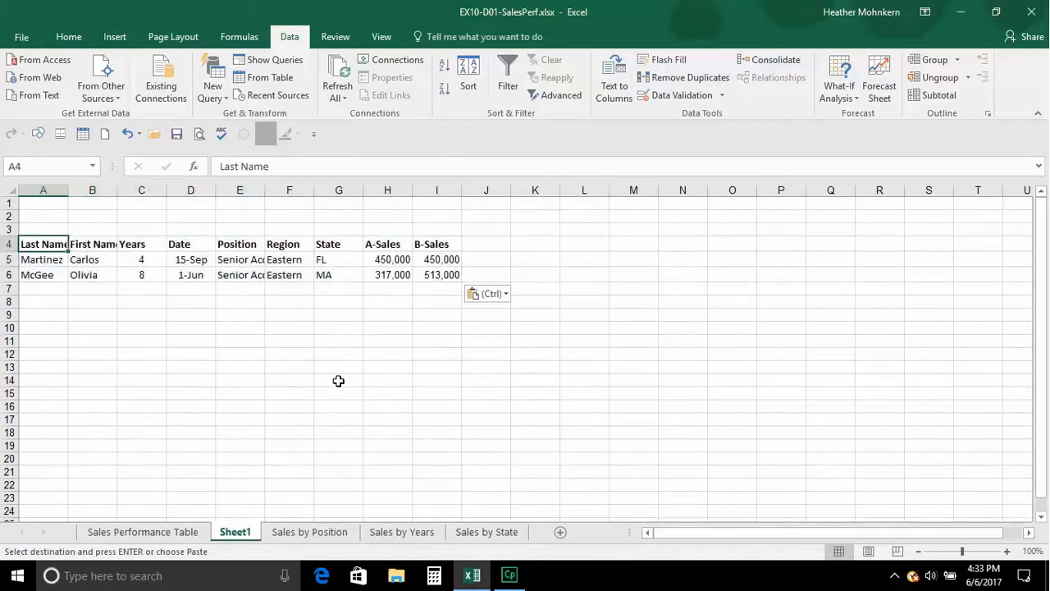
click(406, 382)
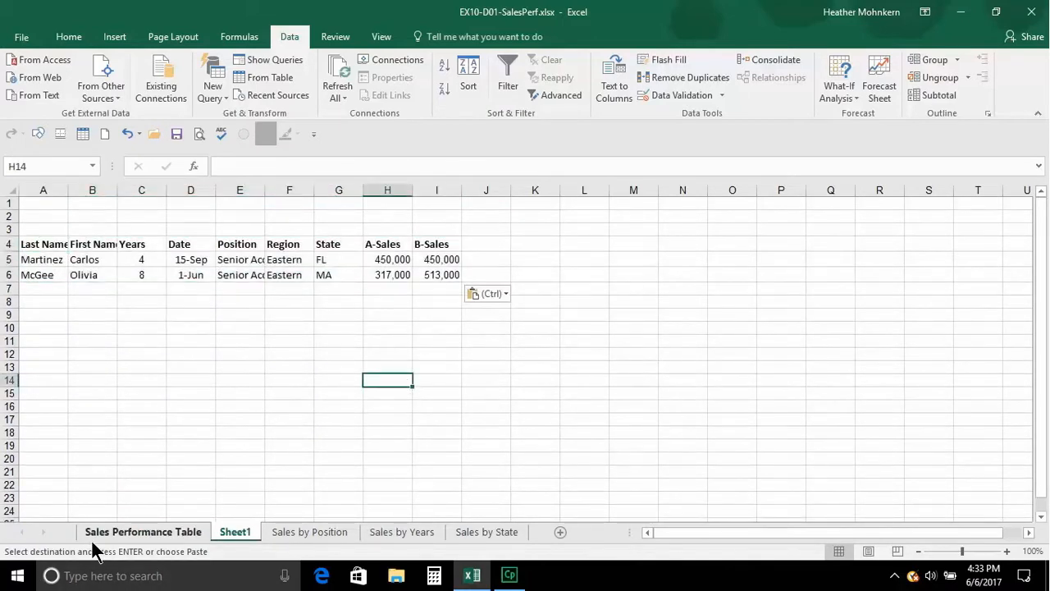
Clear all filters on the Sales Performance Table sheet and check the copied rows on Sheet1.
click(116, 532)
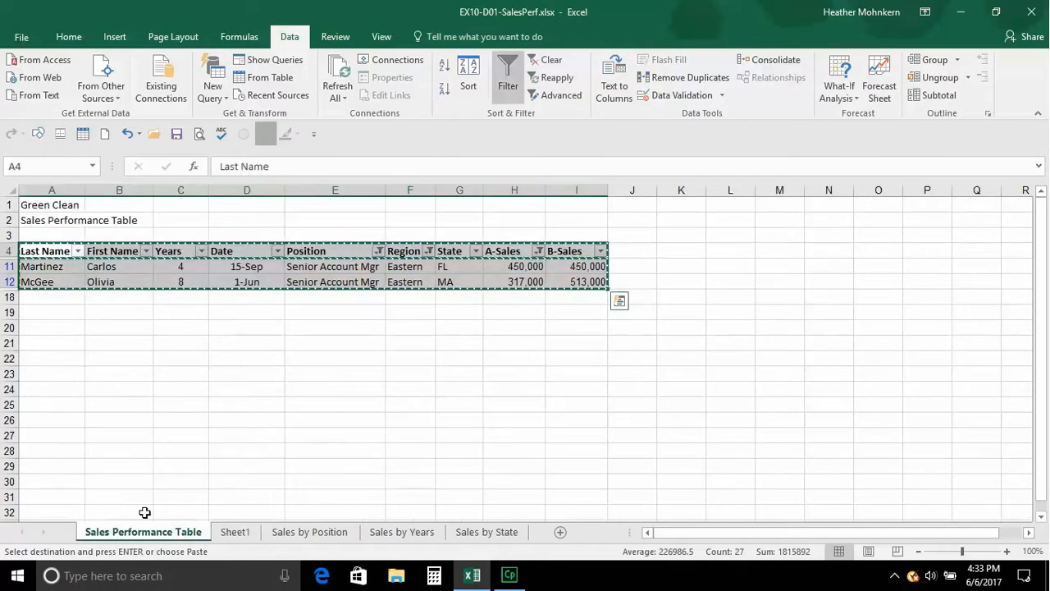
click(323, 278)
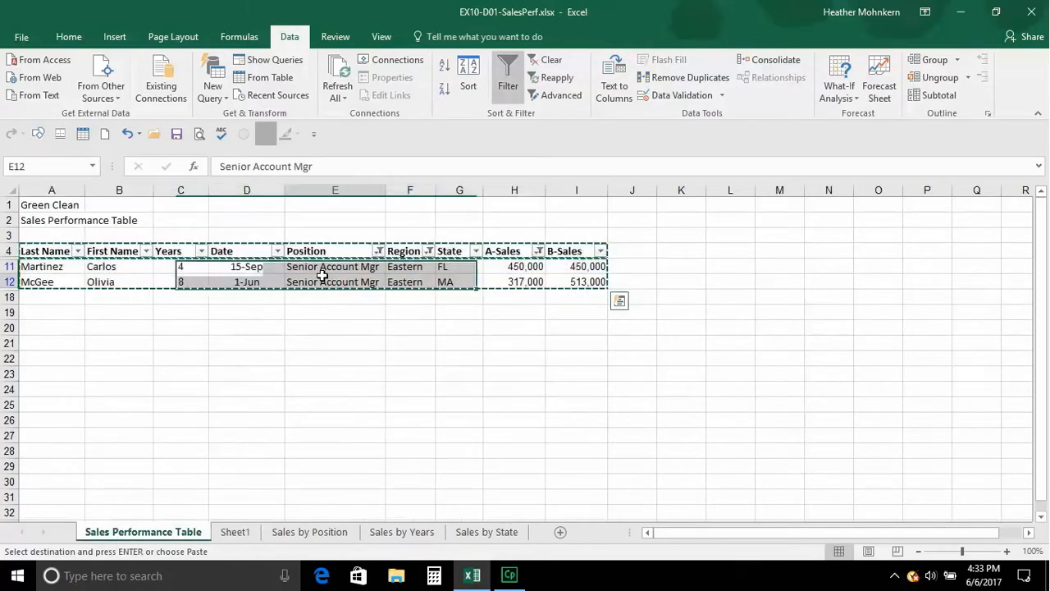
click(543, 59)
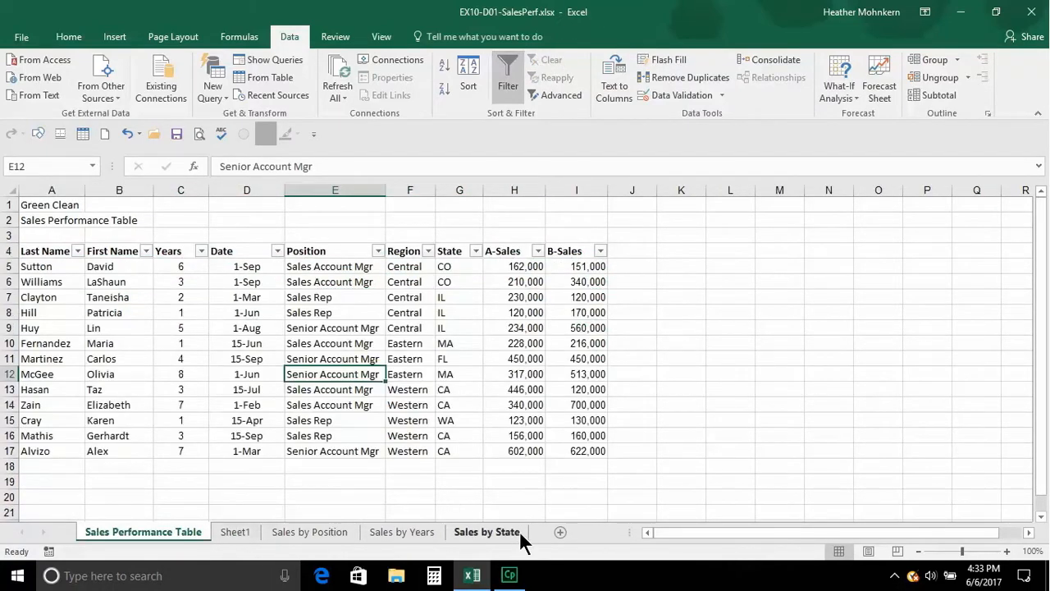
click(237, 532)
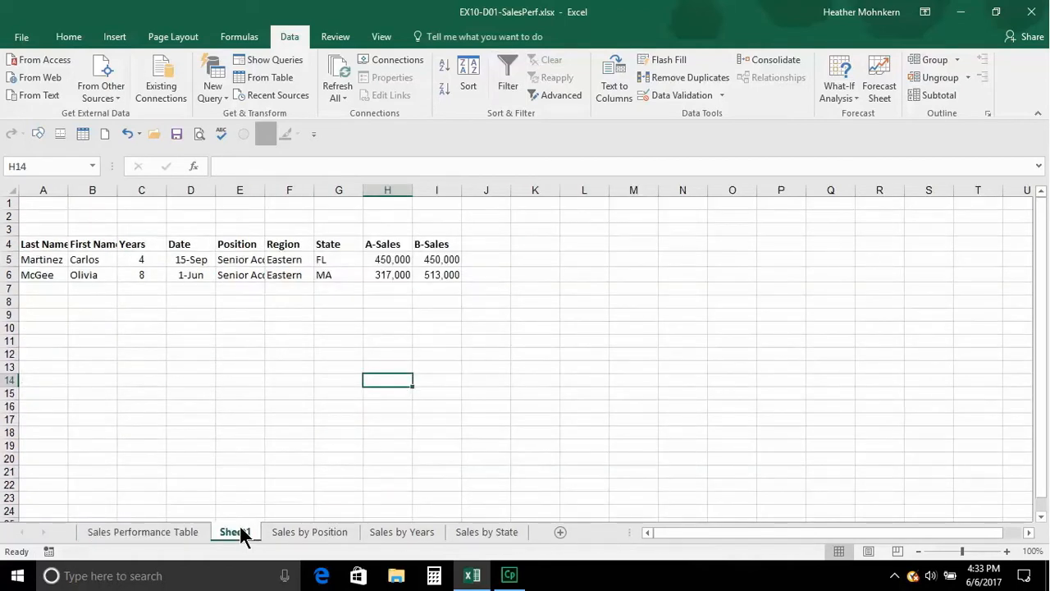
click(135, 532)
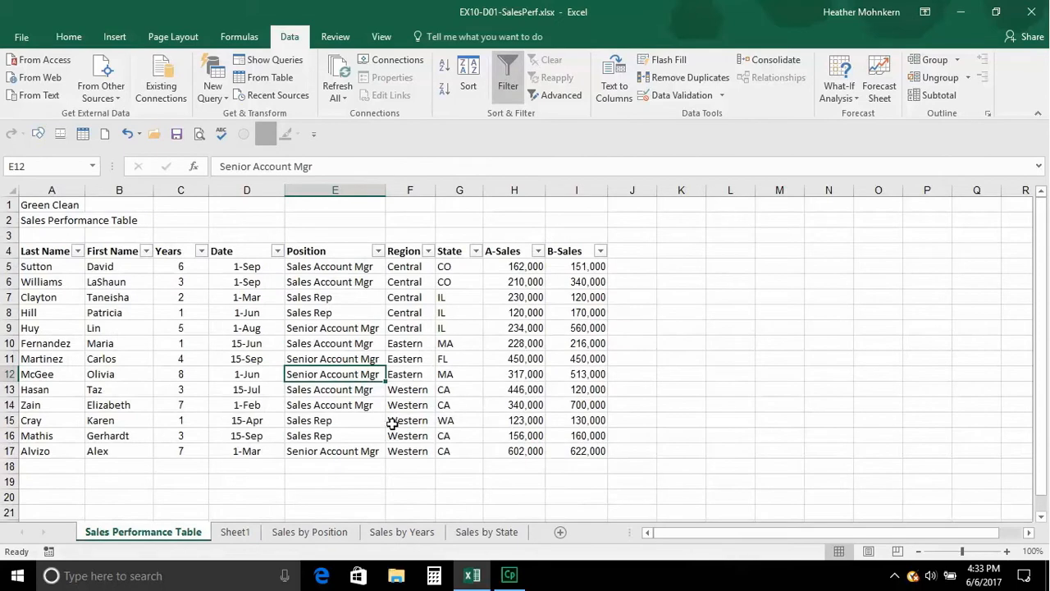